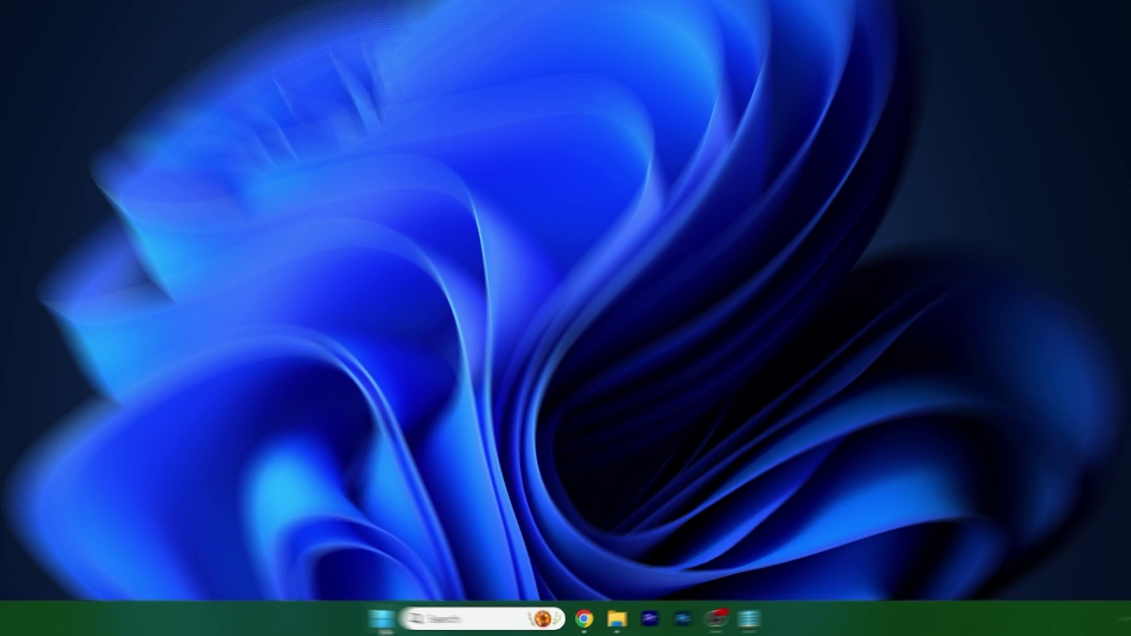
Bring up the Restart option from the Start power menu, then launch the pinned Minecraft Launcher
{"action": "left_click", "coordinate": [430, 622]}
{"action": "left_click", "coordinate": [704, 584]}
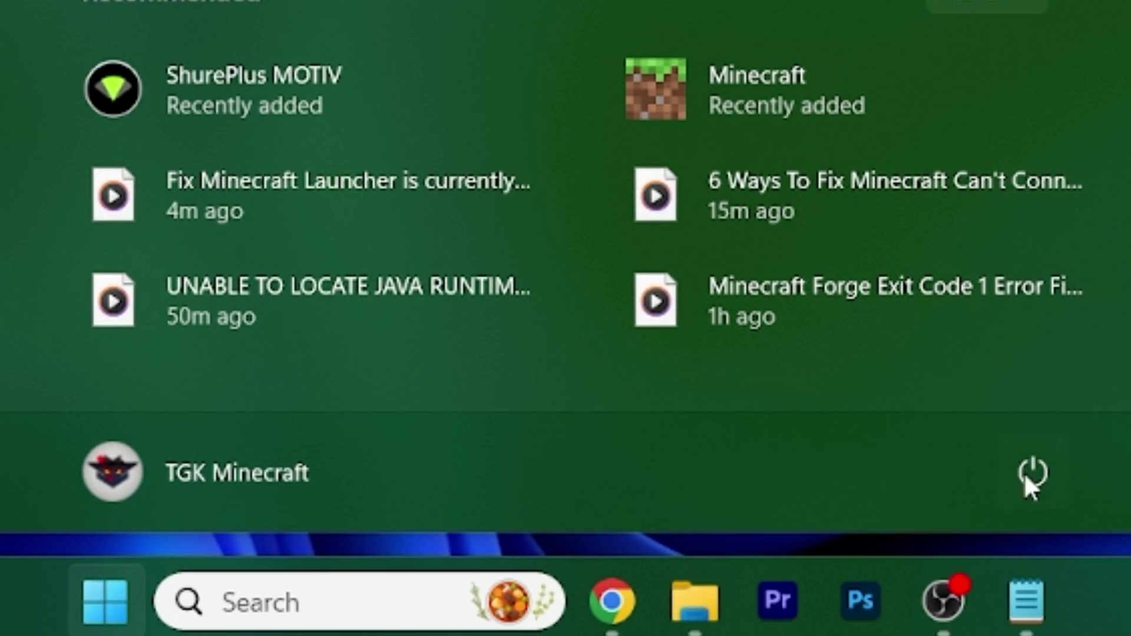
{"action": "left_click", "coordinate": [1024, 478]}
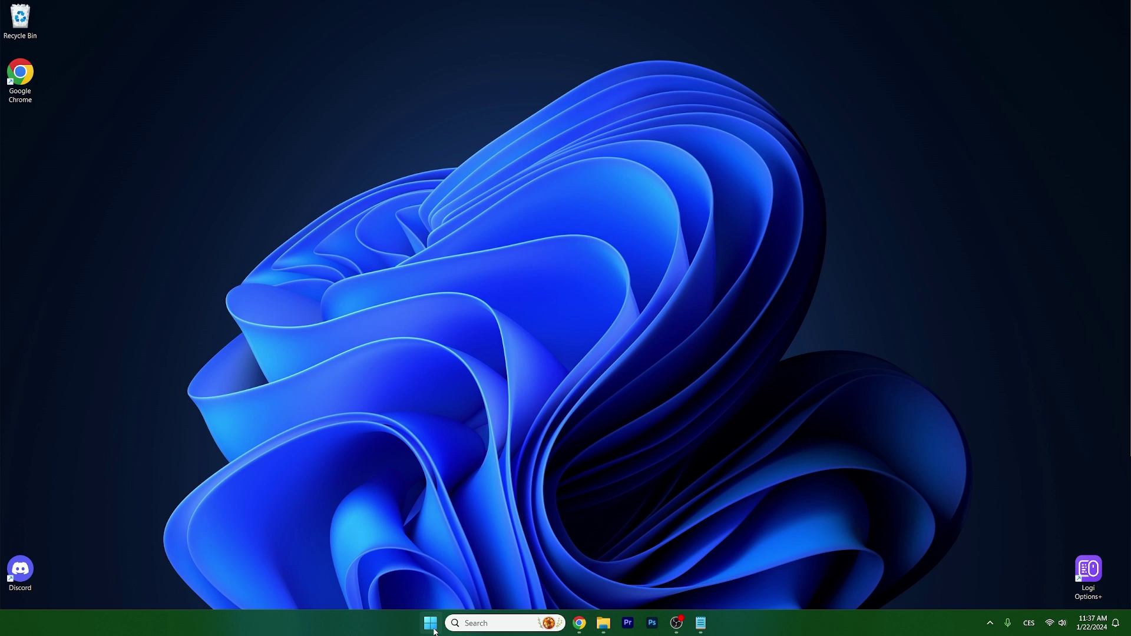
{"action": "left_click", "coordinate": [431, 623]}
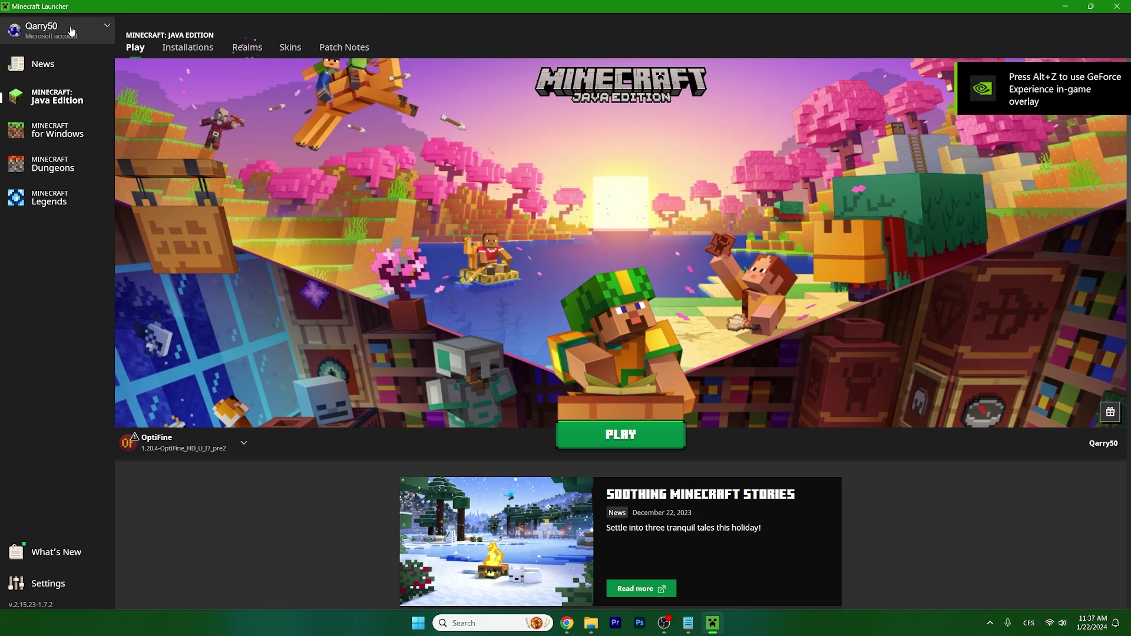
Log out of the launcher account and choose Microsoft Login on the sign-in screen
{"action": "left_click", "coordinate": [71, 31]}
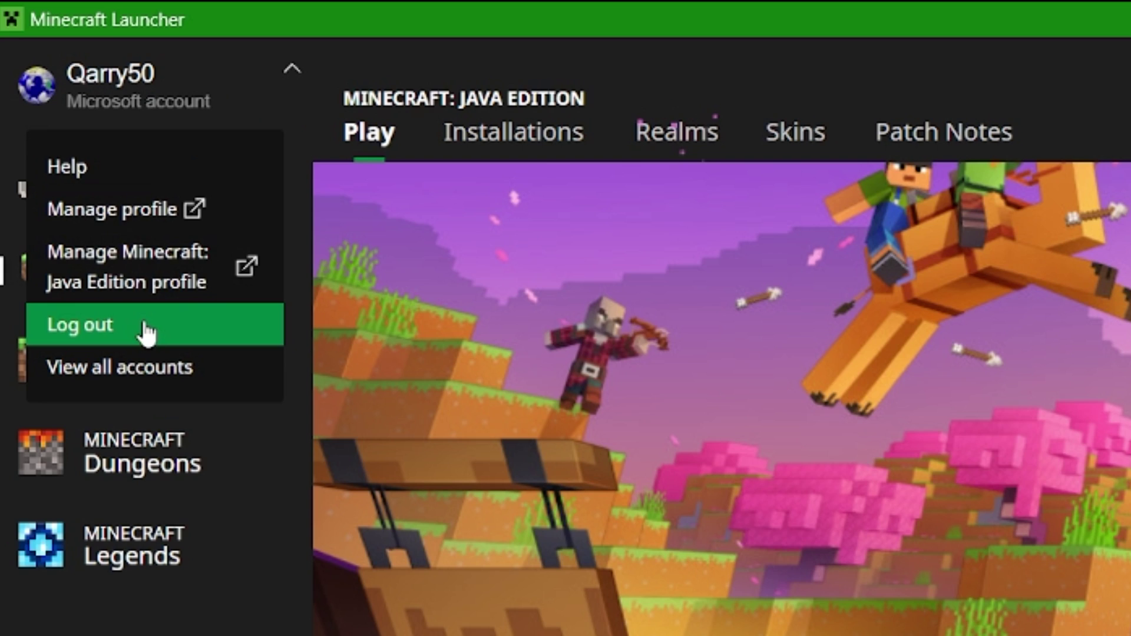
{"action": "left_click", "coordinate": [147, 327]}
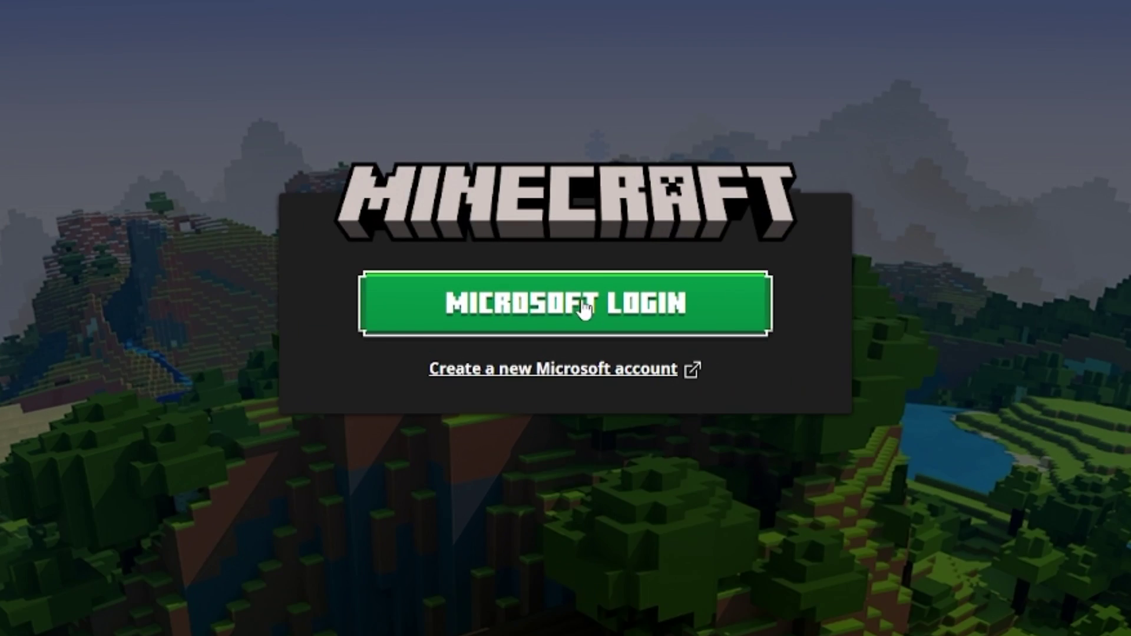
{"action": "left_click", "coordinate": [569, 312]}
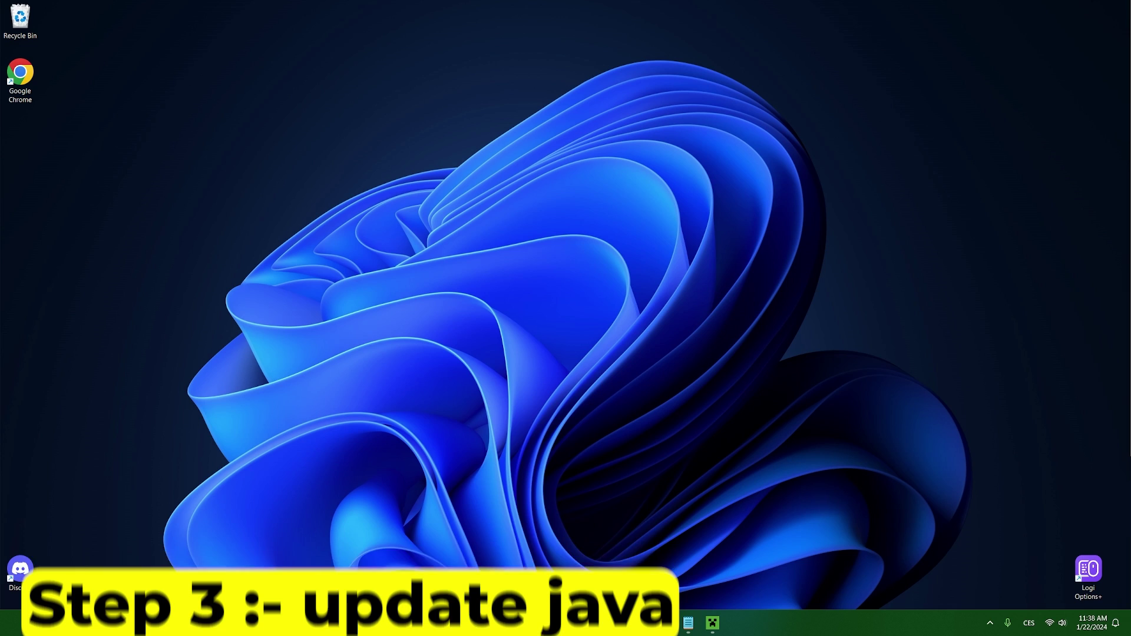
Run Java's Check For Updates, click Update Now, and dismiss the already-up-to-date message
{"action": "key", "text": "super+s"}
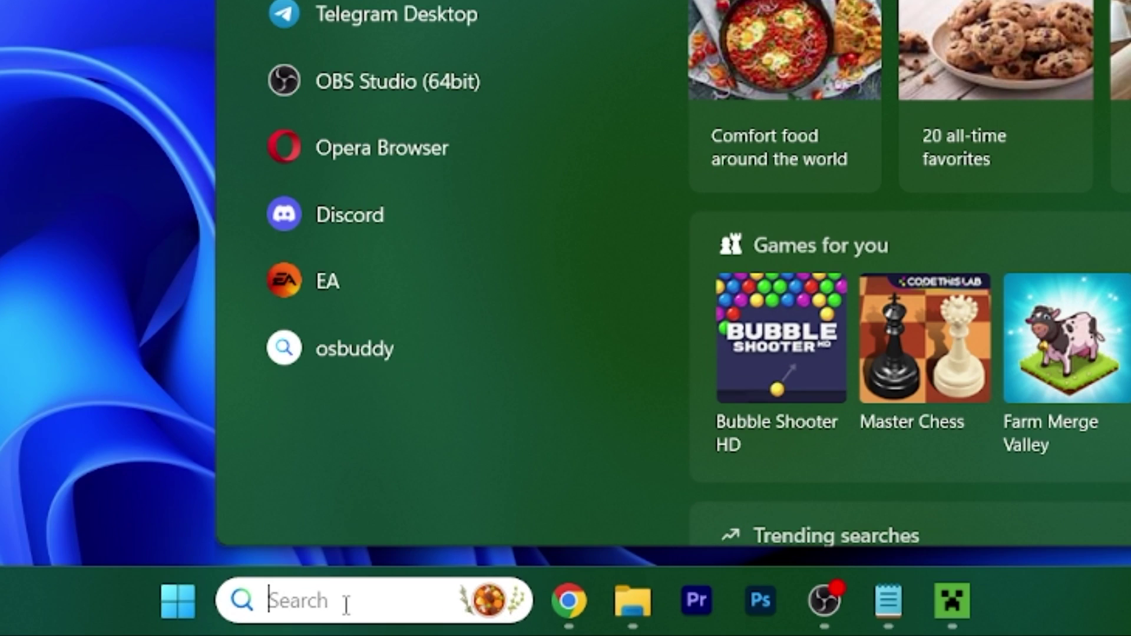
{"action": "type", "text": "java"}
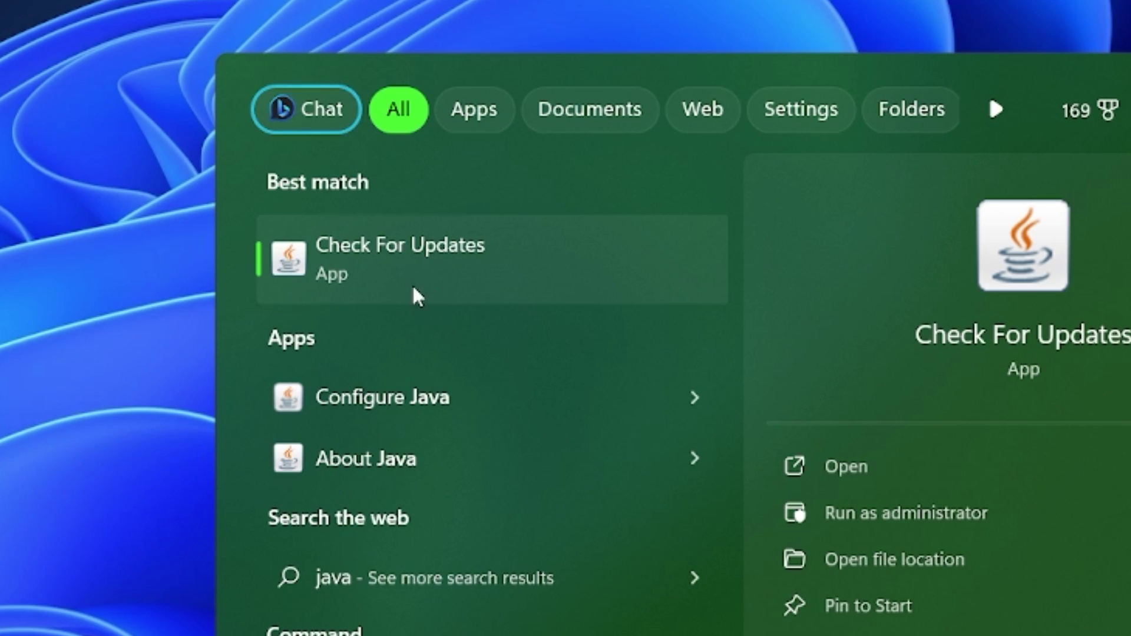
{"action": "left_click", "coordinate": [357, 270]}
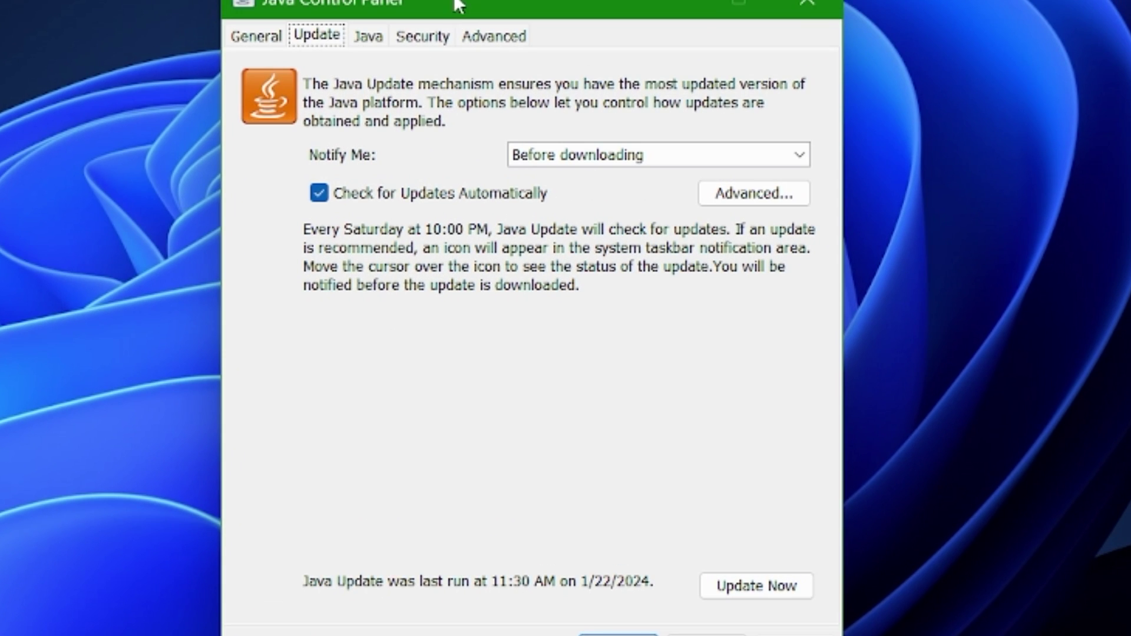
{"action": "left_click_drag", "start_coordinate": [458, 5], "coordinate": [444, 38]}
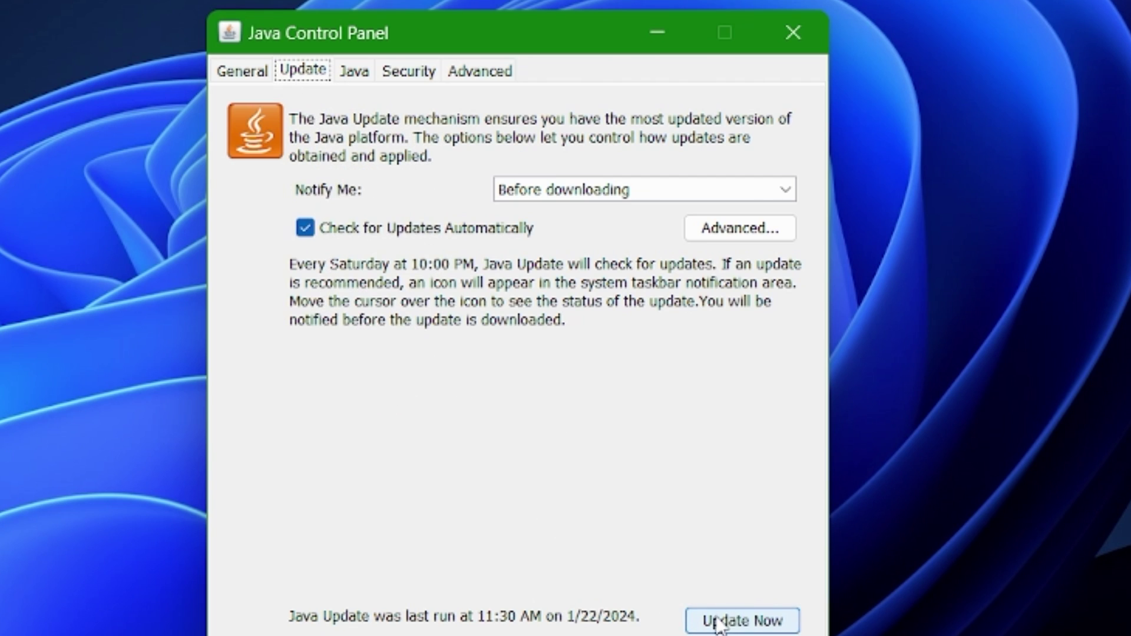
{"action": "left_click", "coordinate": [719, 622]}
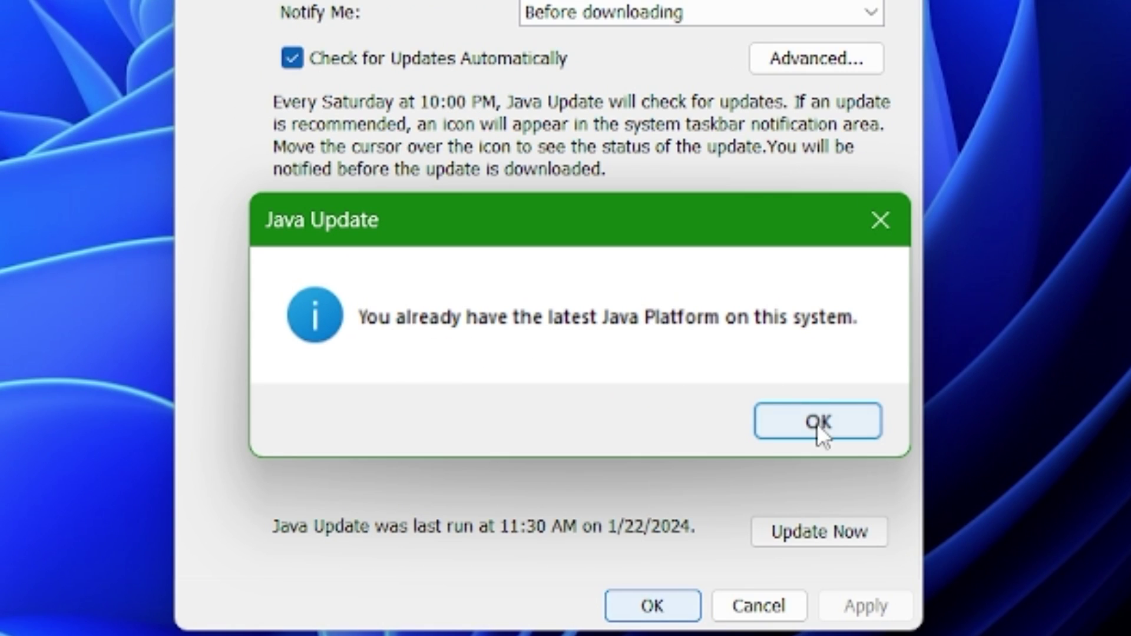
{"action": "left_click", "coordinate": [785, 425]}
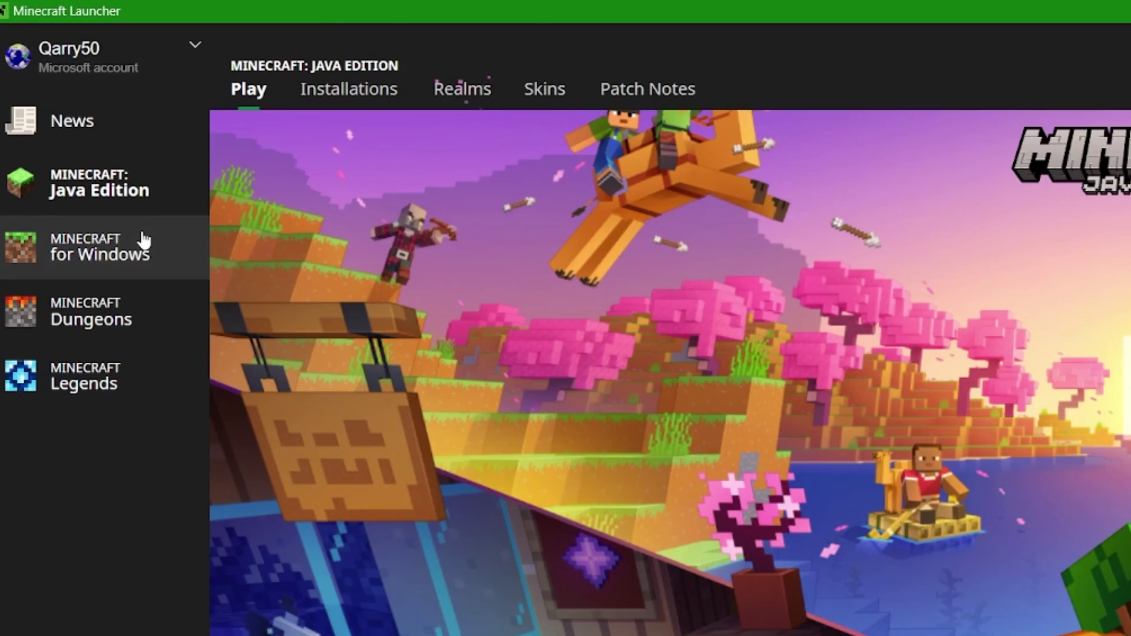
Toggle three times between the Minecraft for Windows and Minecraft: Java Edition sidebar pages
{"action": "left_click", "coordinate": [39, 136]}
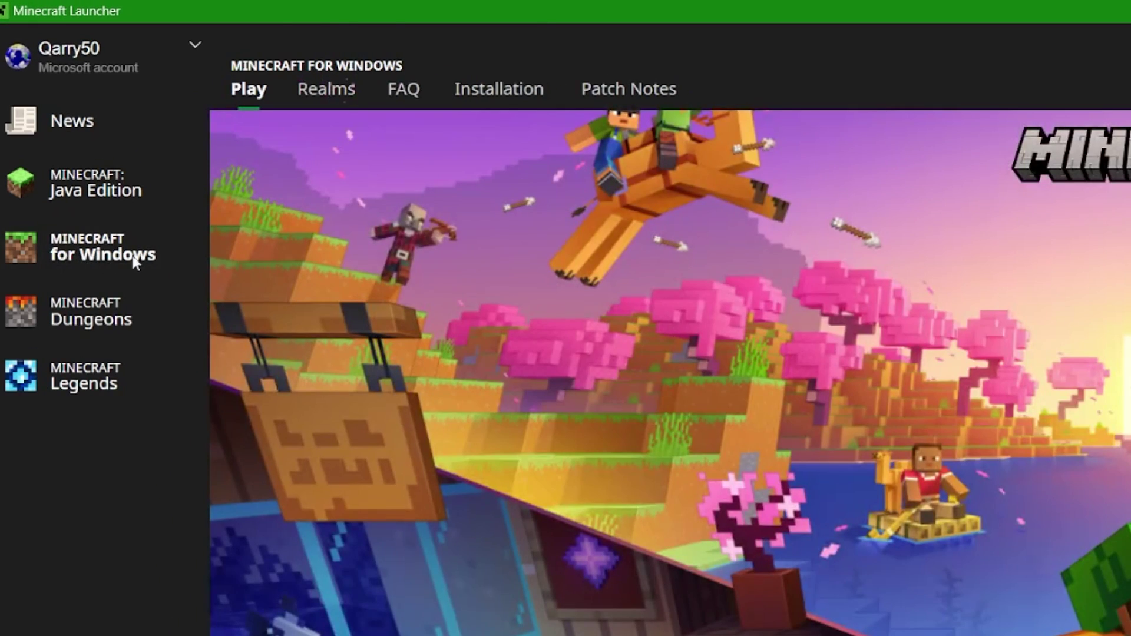
{"action": "left_click", "coordinate": [76, 171]}
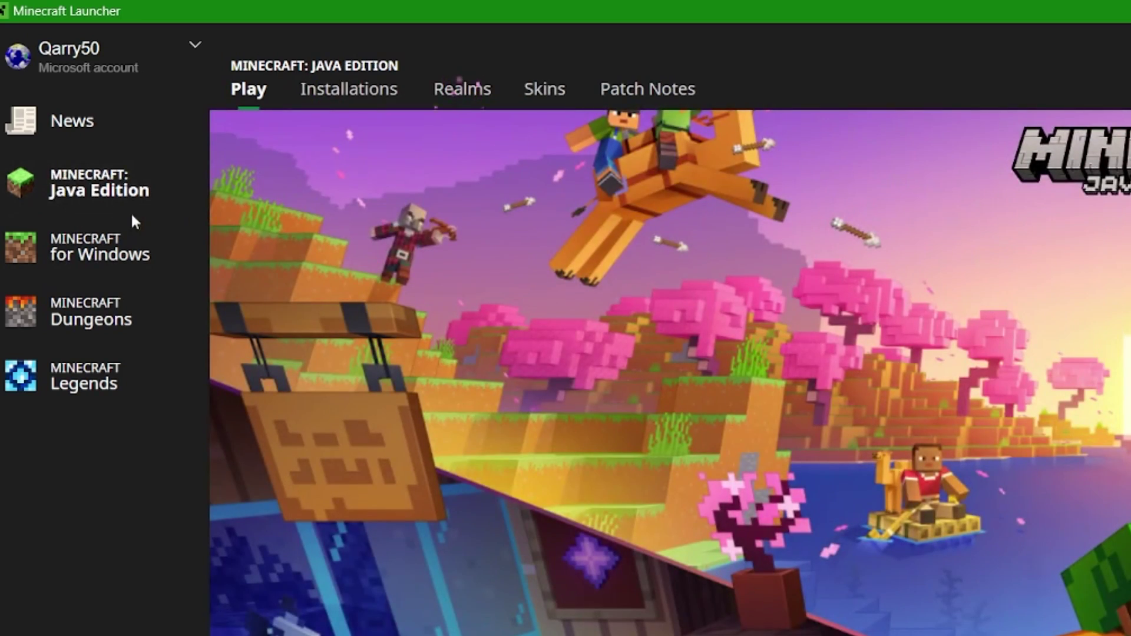
{"action": "left_click", "coordinate": [98, 253]}
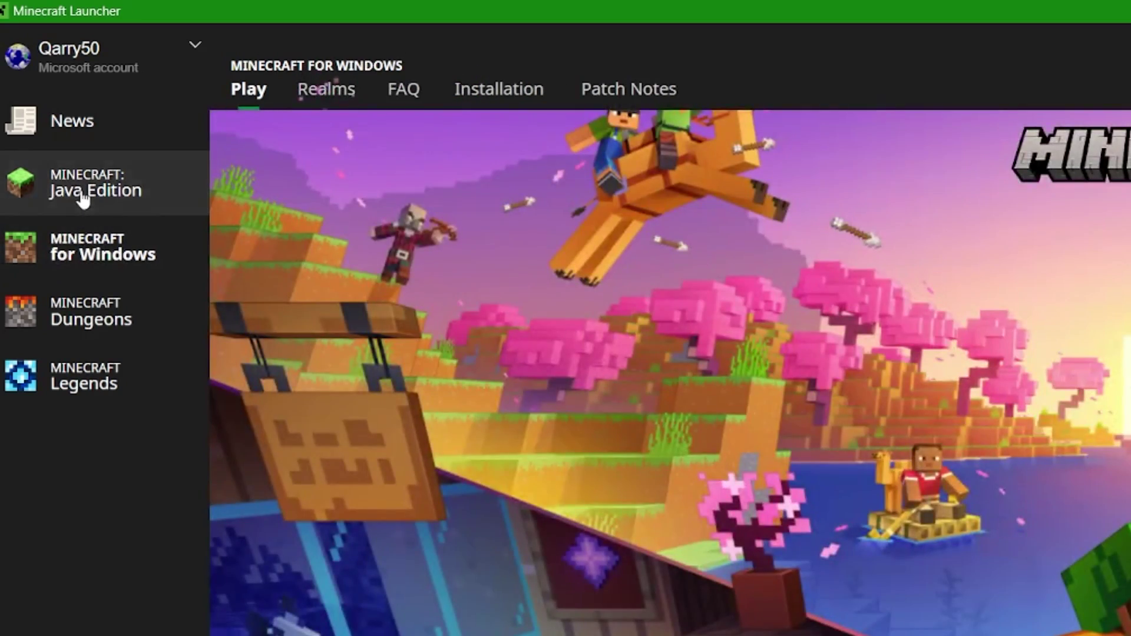
{"action": "left_click", "coordinate": [82, 196]}
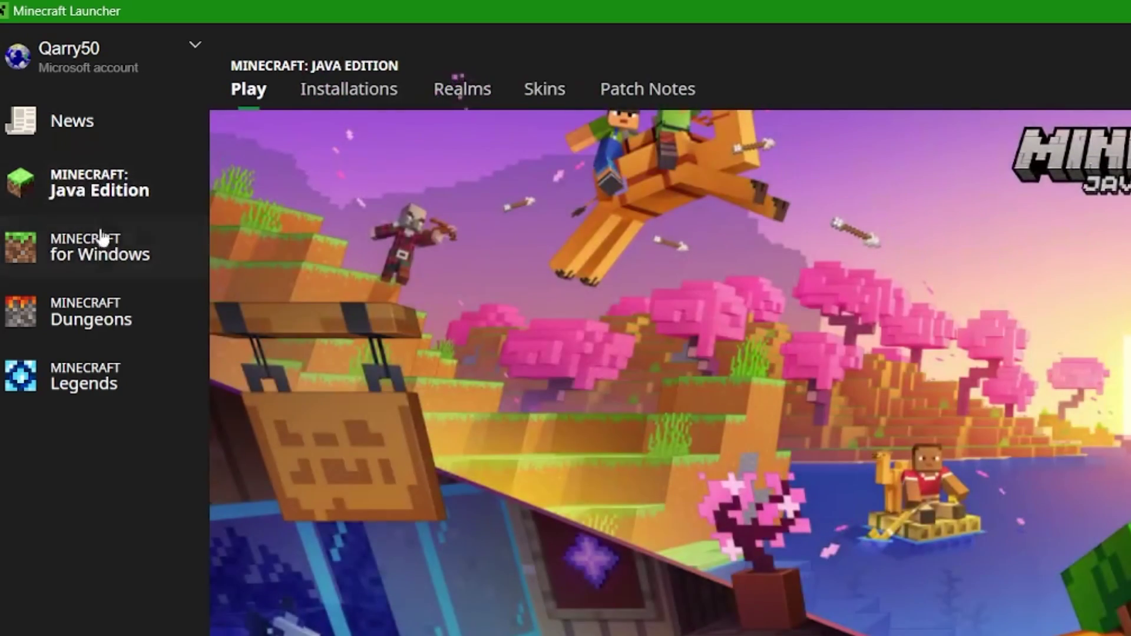
{"action": "left_click", "coordinate": [126, 268]}
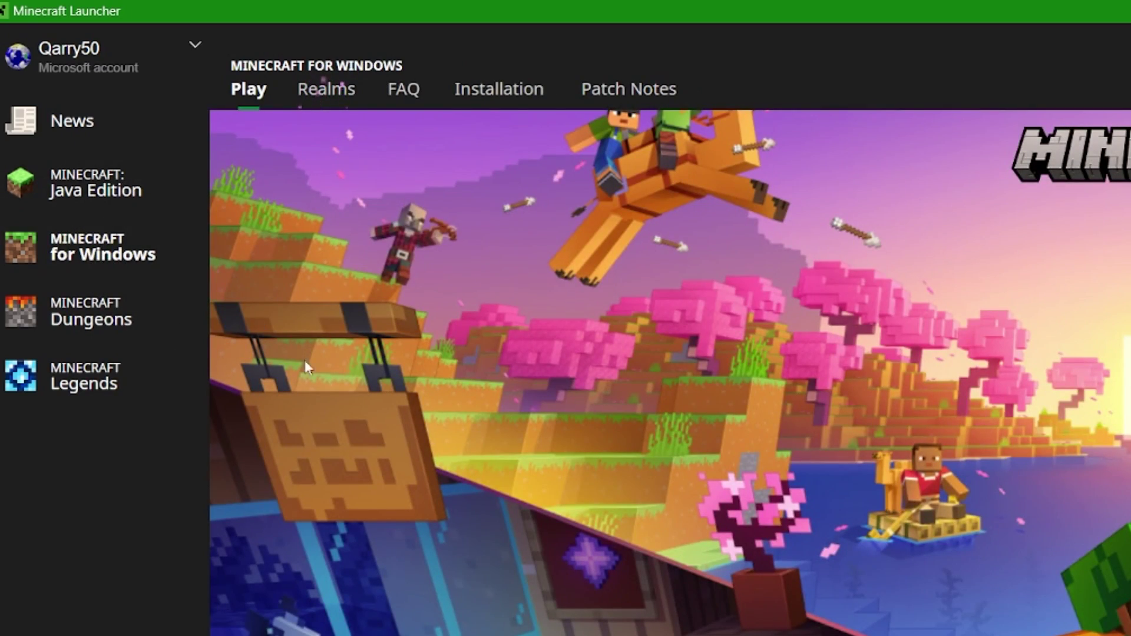
{"action": "left_click", "coordinate": [133, 210]}
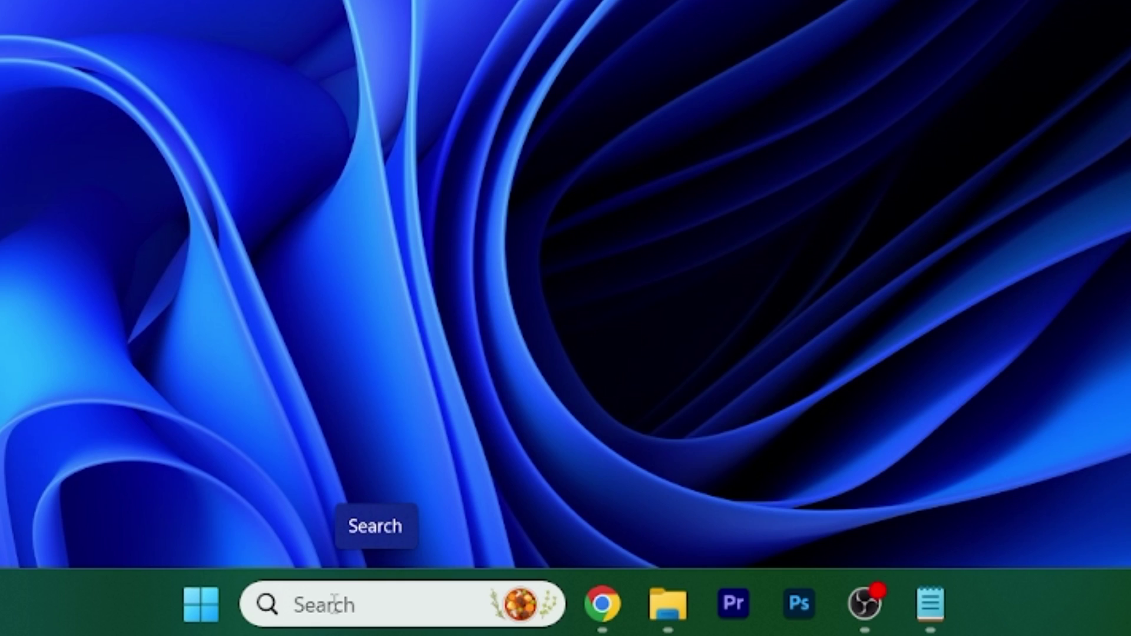
Open Settings via search and run Check for updates on the Windows Update page
{"action": "left_click", "coordinate": [334, 603]}
{"action": "type", "text": "settings"}
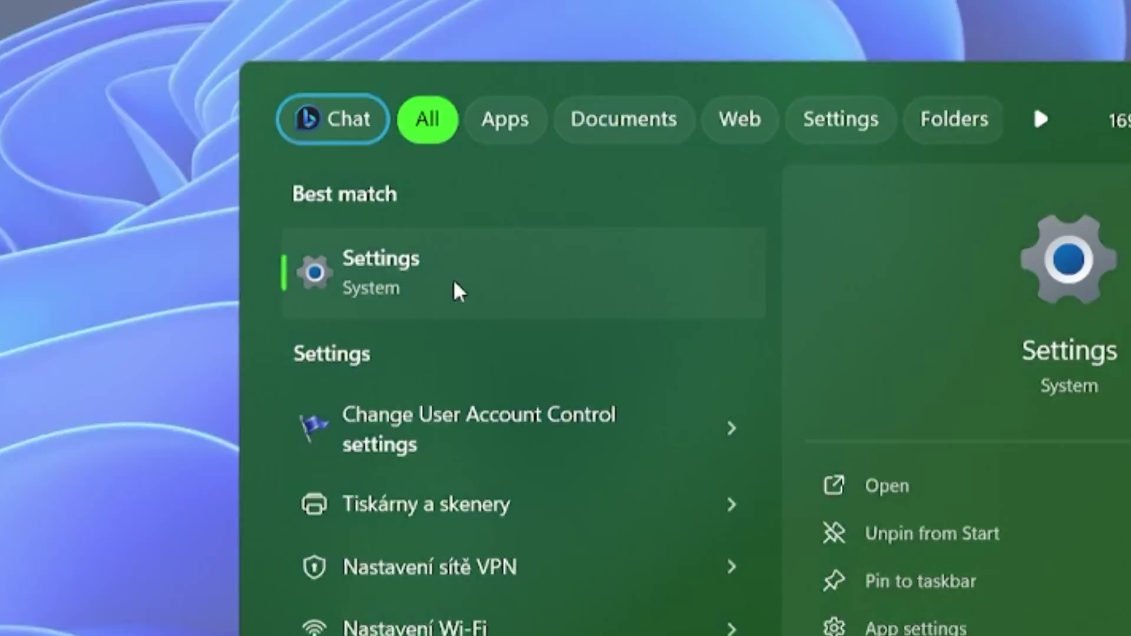
{"action": "left_click", "coordinate": [454, 288]}
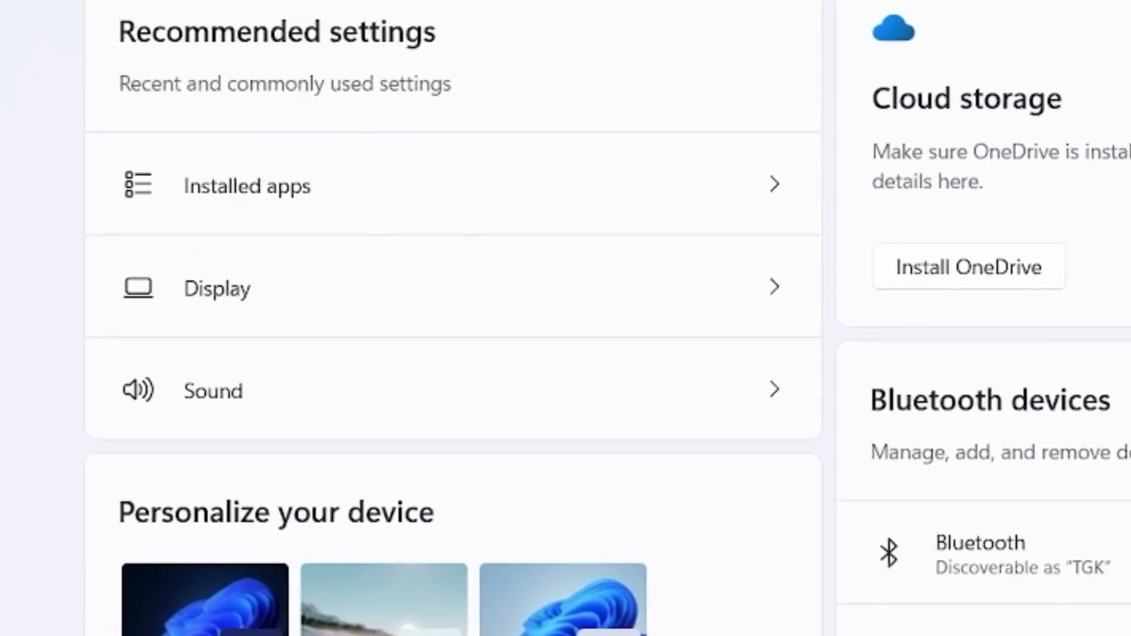
{"action": "left_click", "coordinate": [288, 332]}
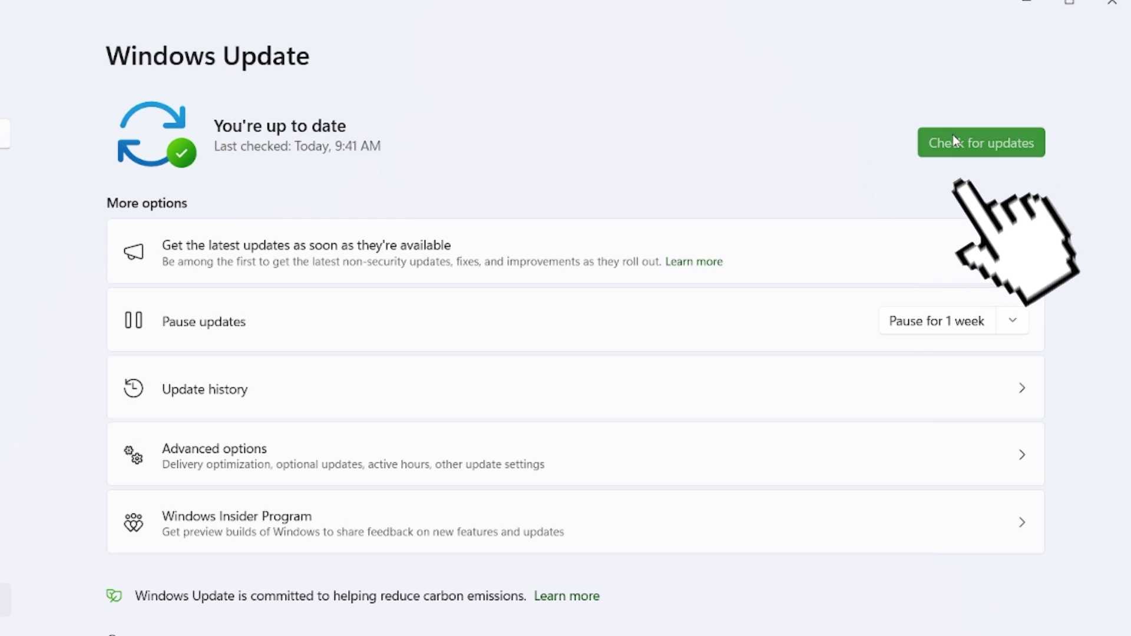
{"action": "left_click", "coordinate": [966, 155]}
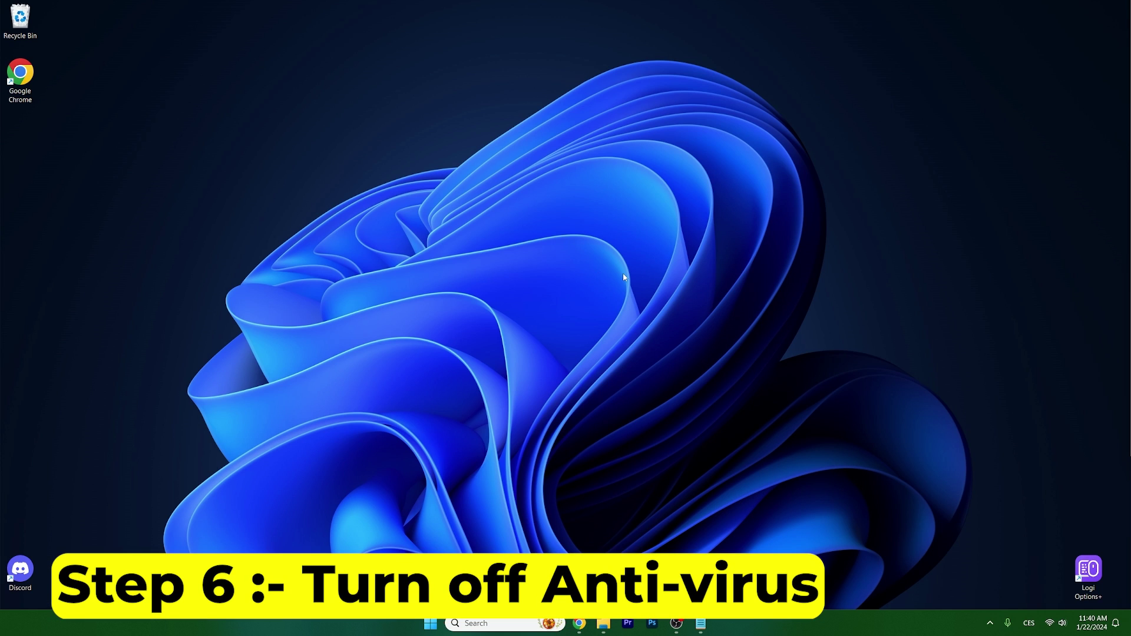
Disable Kaspersky protection from its tray icon menu and close the protection-not-running notification
{"action": "left_click", "coordinate": [989, 624]}
{"action": "left_click", "coordinate": [801, 496]}
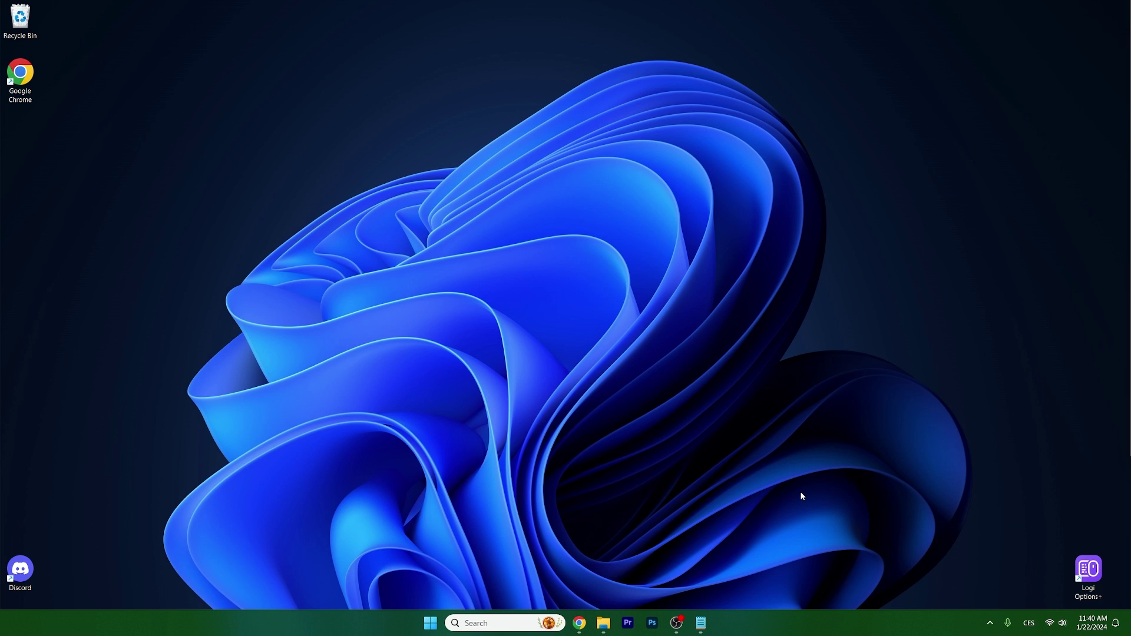
{"action": "left_click", "coordinate": [989, 623]}
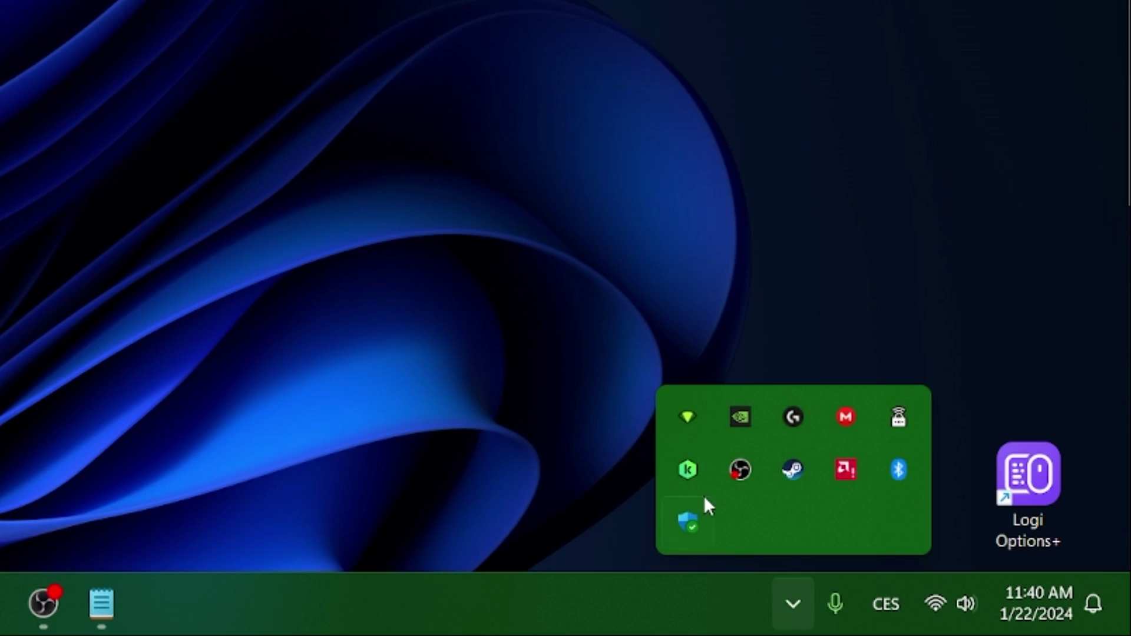
{"action": "right_click", "coordinate": [688, 470]}
{"action": "left_click", "coordinate": [752, 368]}
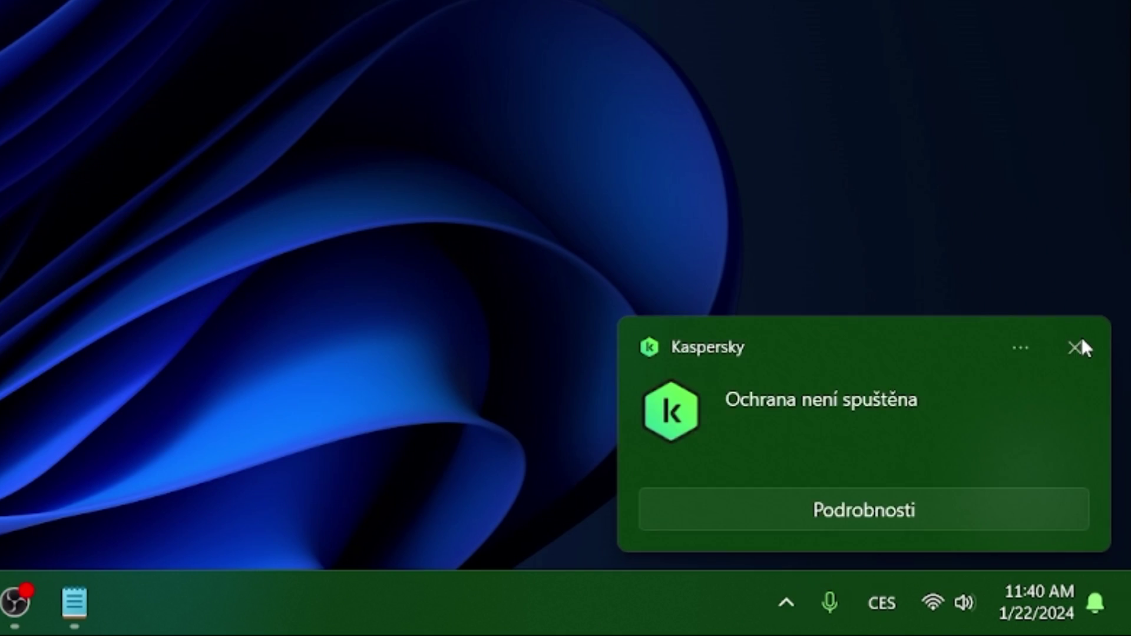
{"action": "left_click", "coordinate": [1107, 519]}
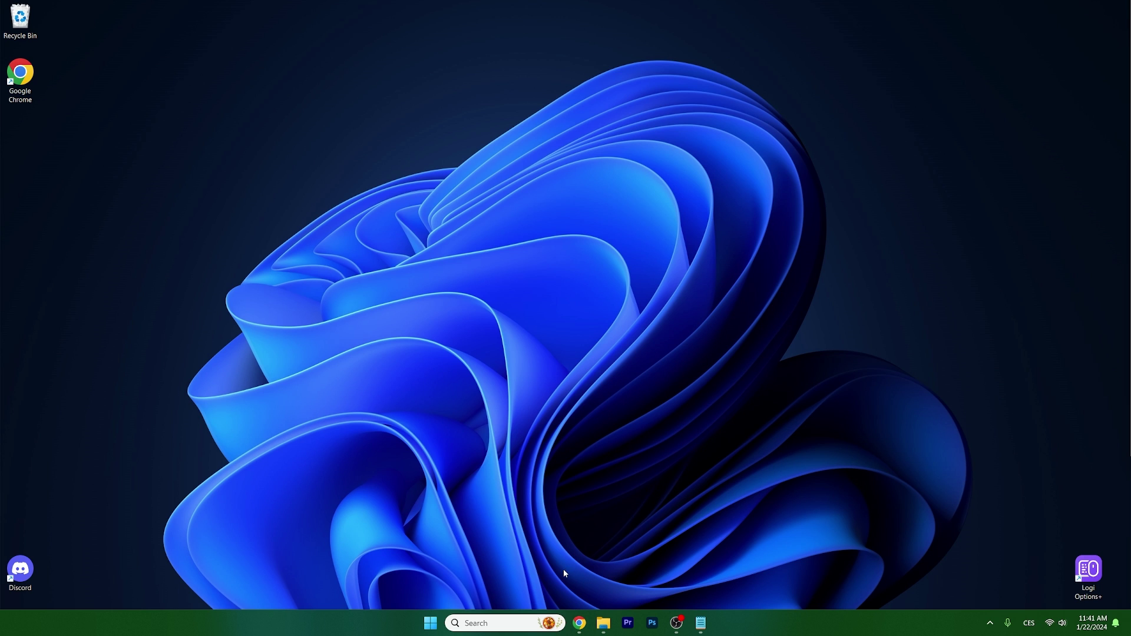
Open Control Panel through a 'cont' search, go to Uninstall a program, and scroll the list
{"action": "key", "text": "super+s"}
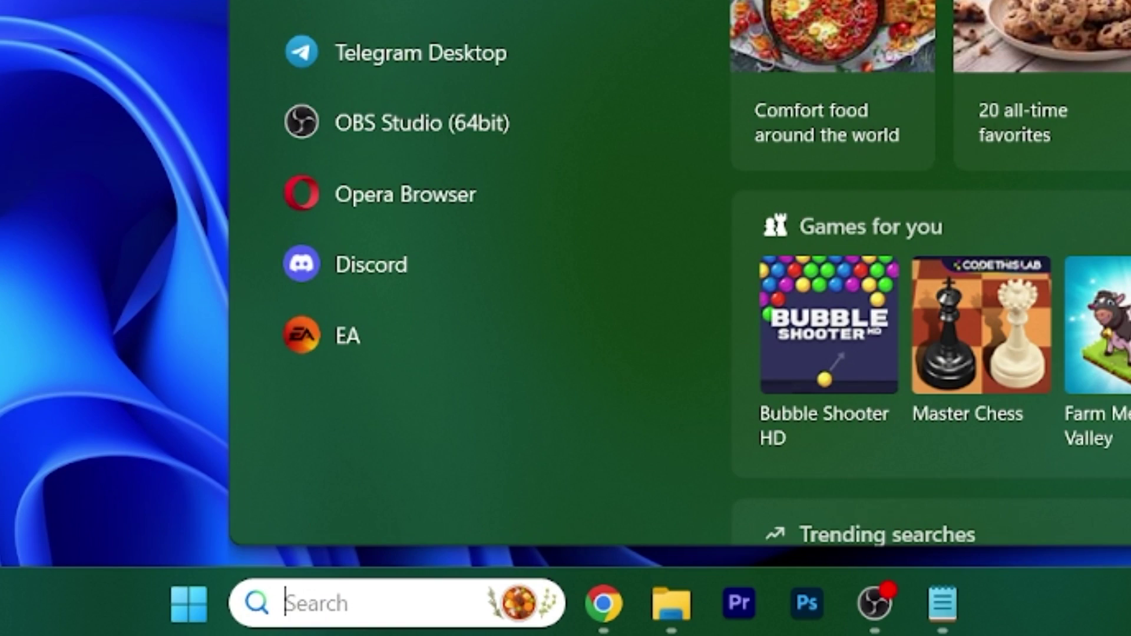
{"action": "type", "text": "cont"}
{"action": "key", "text": "Return"}
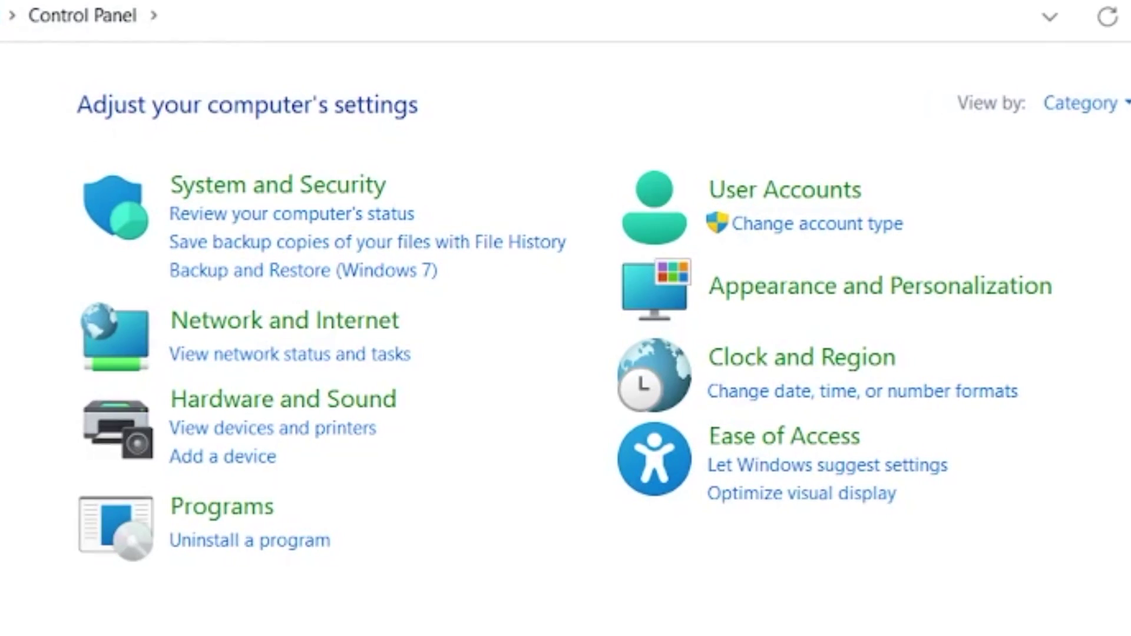
{"action": "left_click", "coordinate": [206, 553]}
{"action": "scroll", "coordinate": [235, 459], "scroll_direction": "down", "scroll_amount": 5}
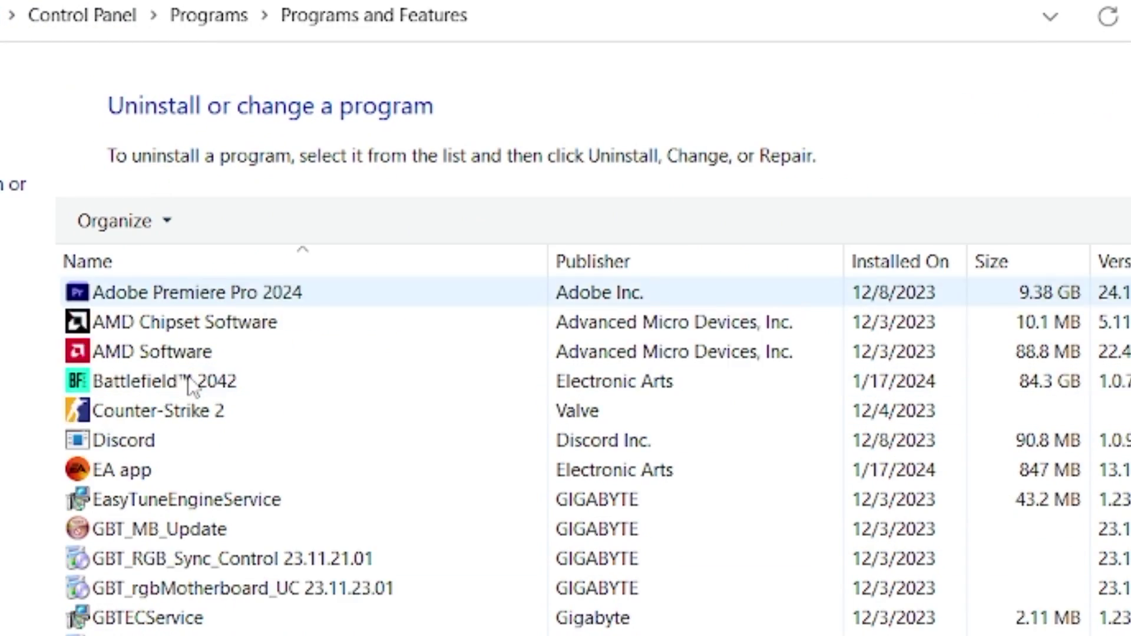
{"action": "scroll", "coordinate": [184, 394], "scroll_direction": "down", "scroll_amount": 8}
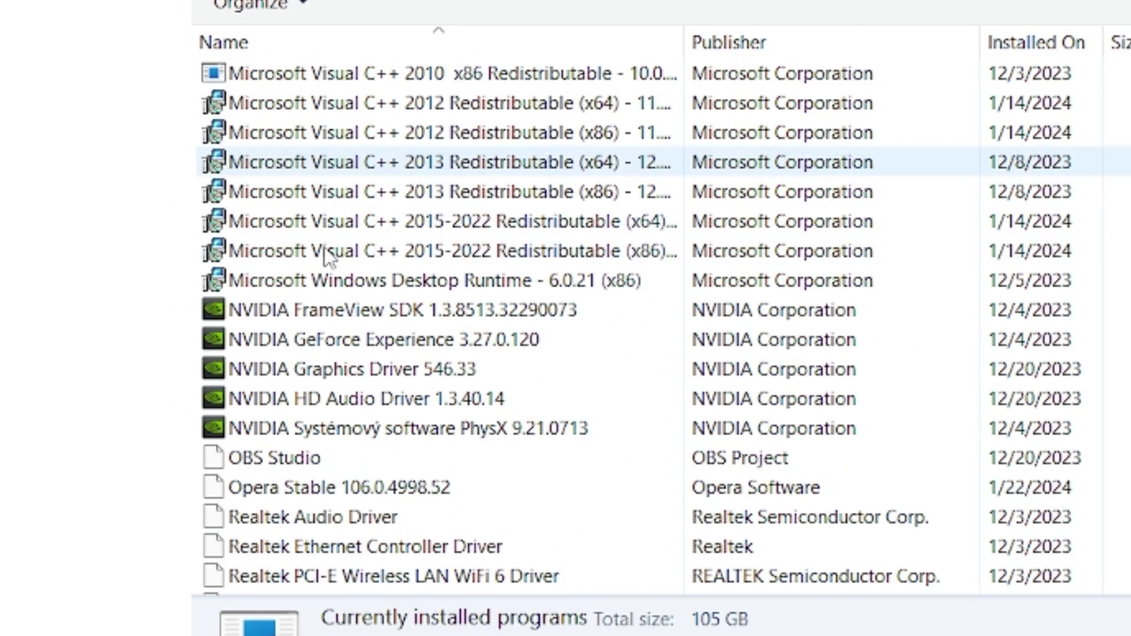
{"action": "scroll", "coordinate": [318, 462], "scroll_direction": "up", "scroll_amount": 10}
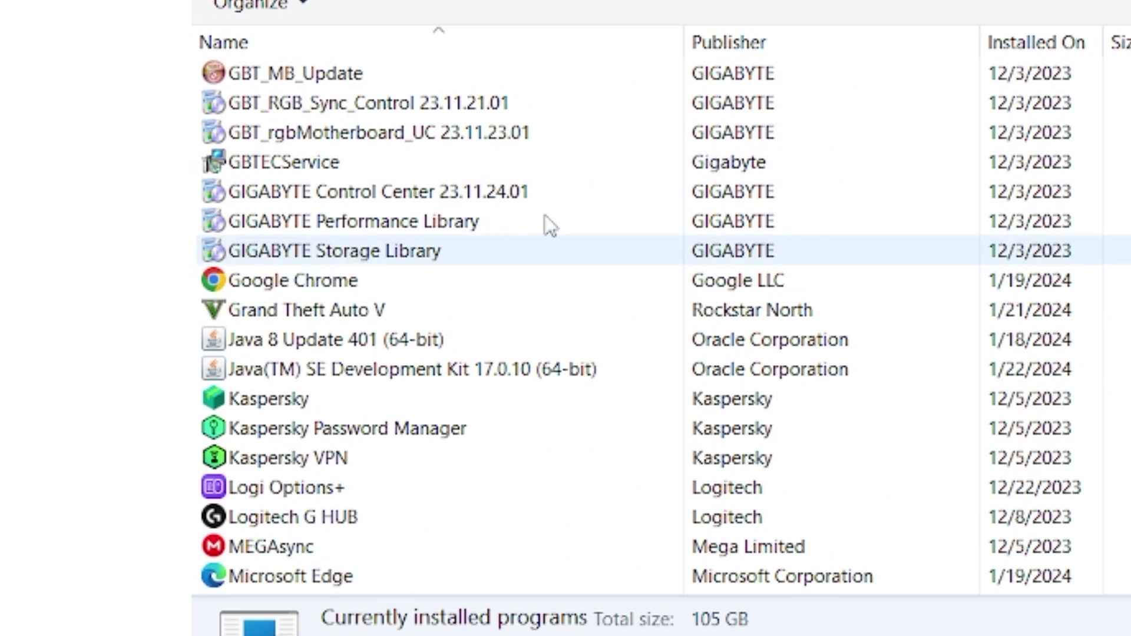